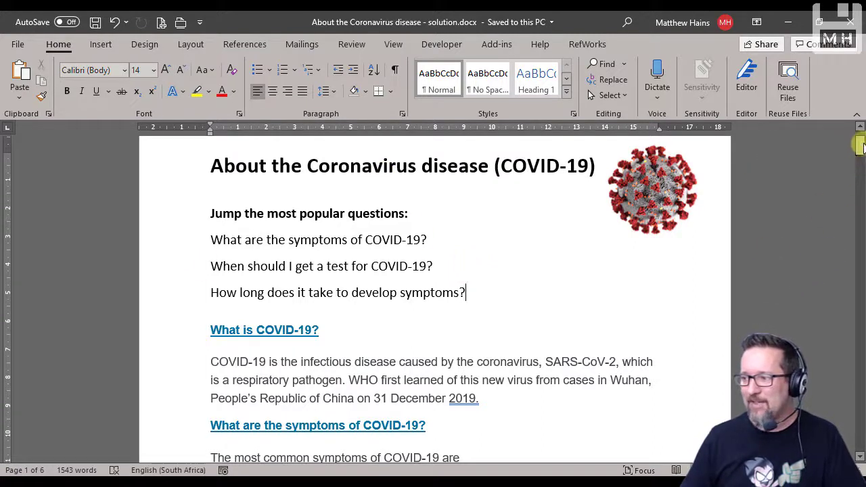
left_click_drag(860, 145, 807, 181)
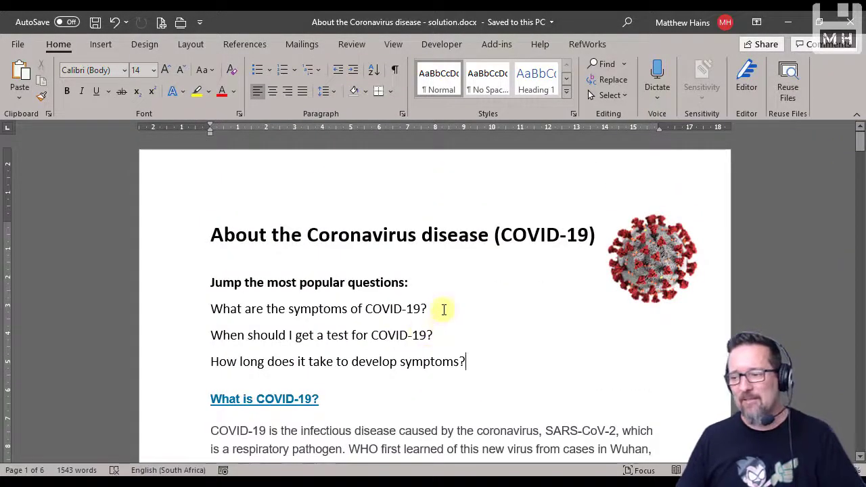
left_click(444, 310)
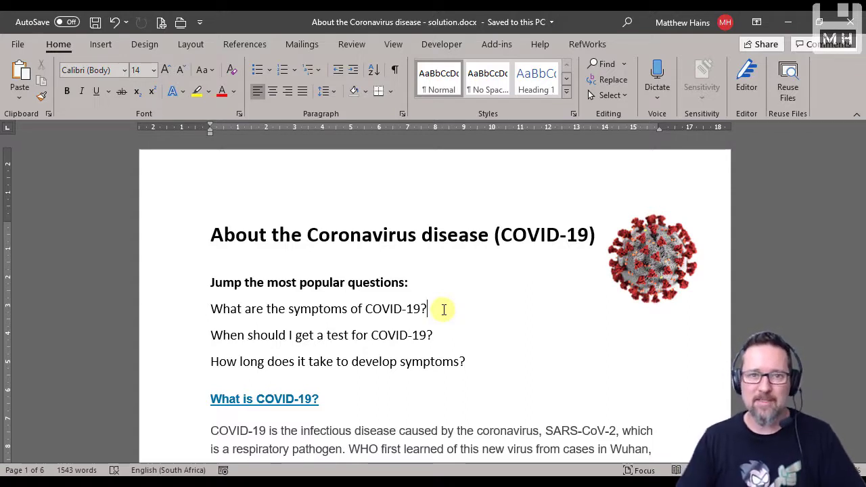
scroll(116, 304, "down", 3)
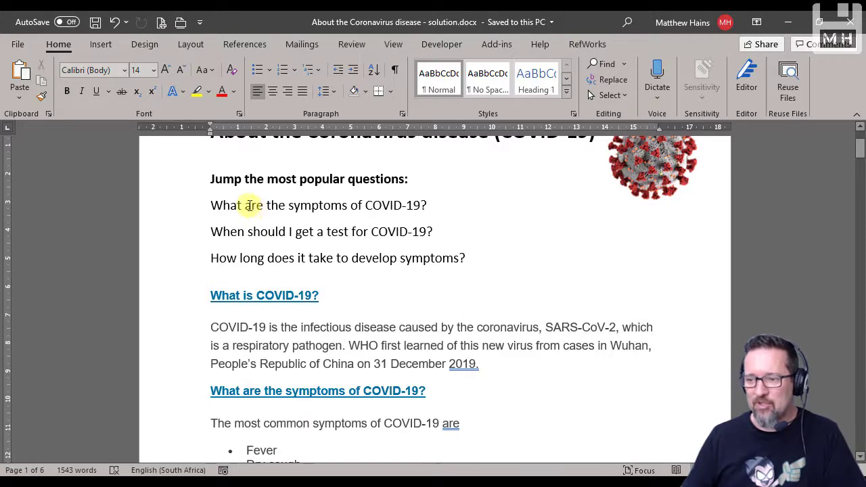
left_click(264, 258)
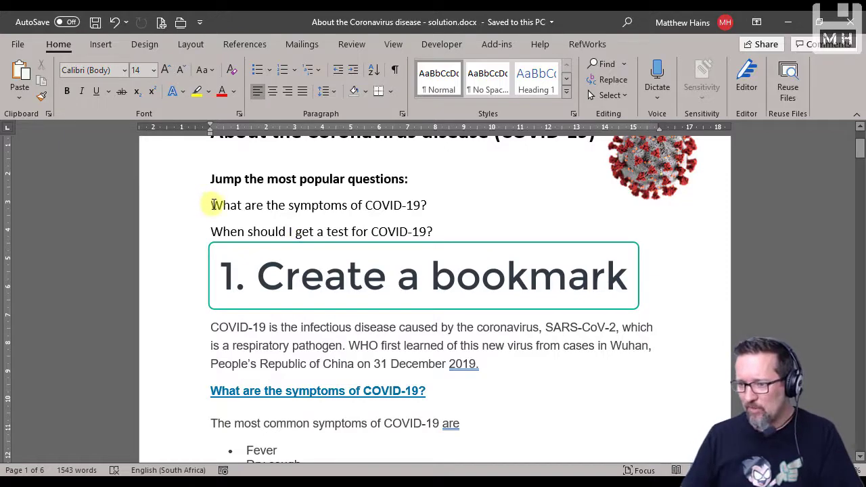
Step: Start inserting a bookmark at the beginning of the "What are the symptoms of COVID-19?" heading in the document body
scroll(489, 316, "down", 4)
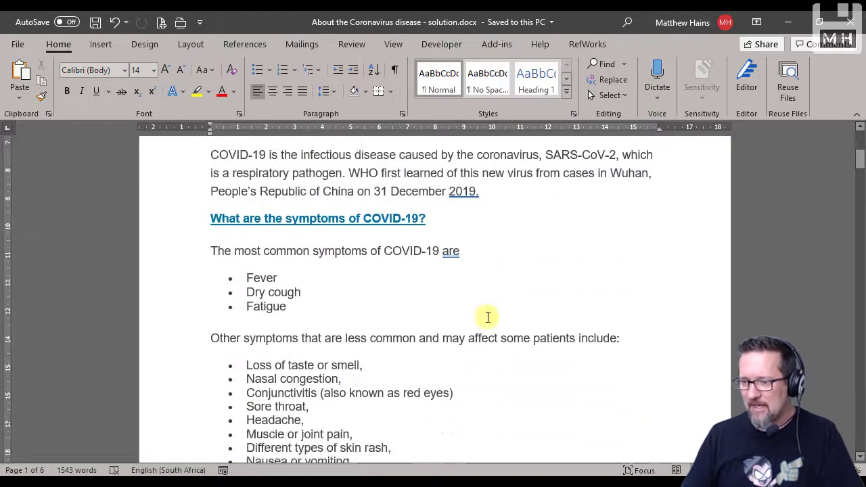
scroll(487, 316, "down", 1)
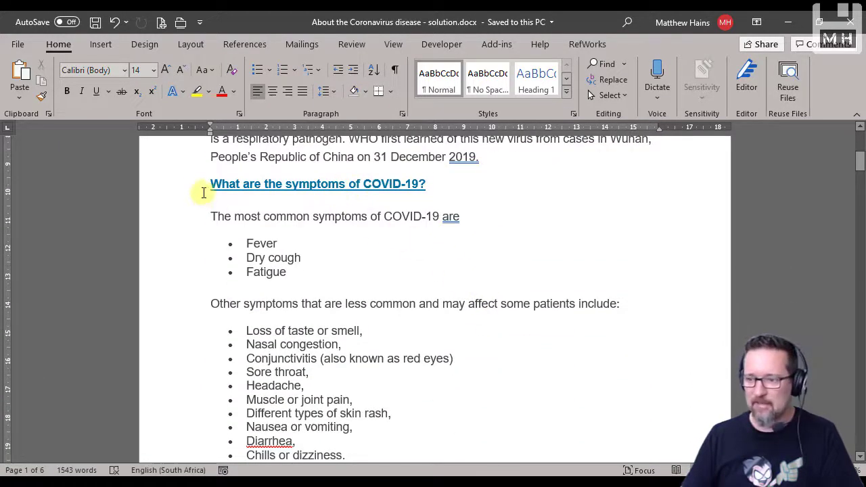
left_click(293, 235)
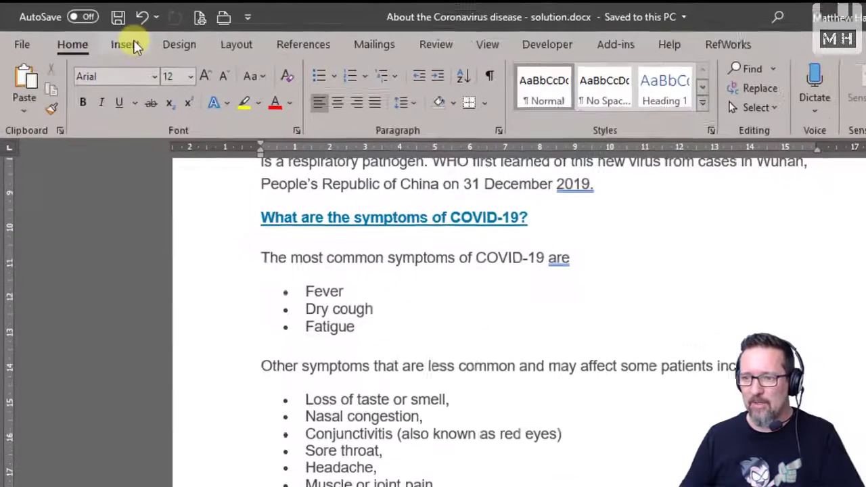
left_click(101, 44)
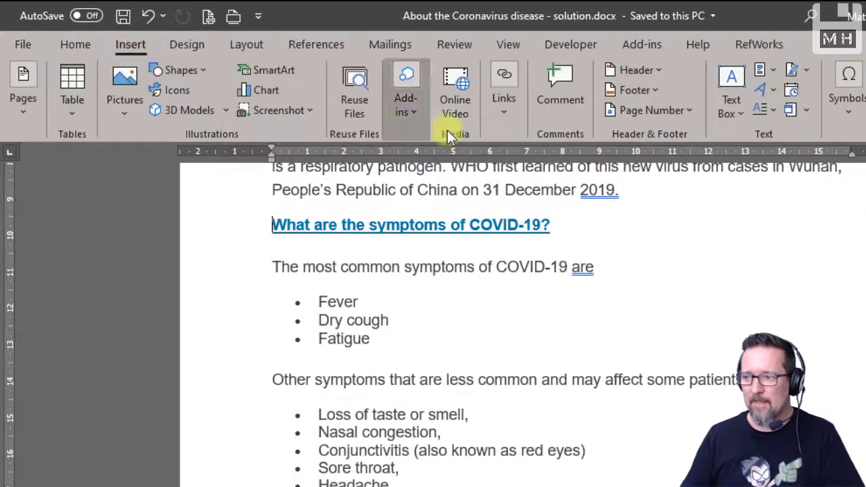
left_click(514, 114)
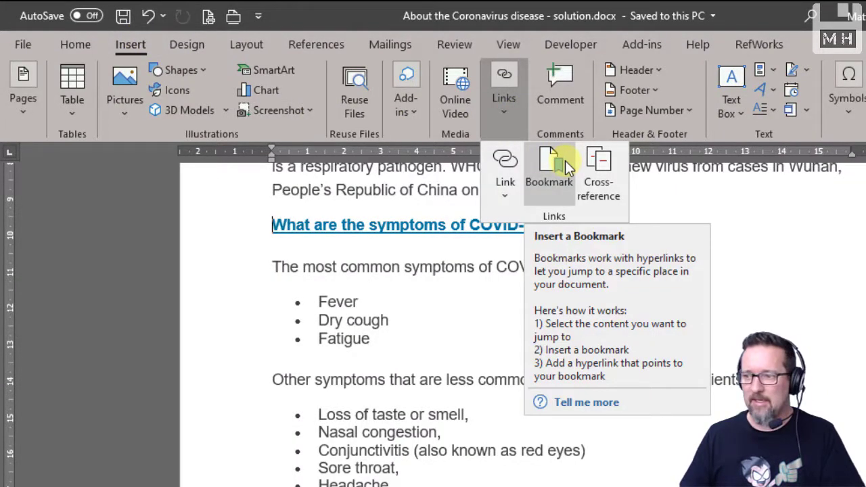
left_click(563, 163)
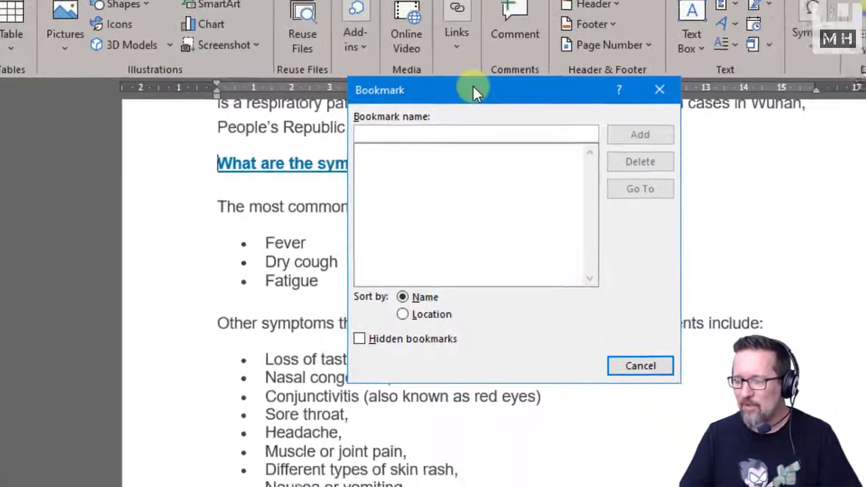
left_click_drag(525, 153, 394, 251)
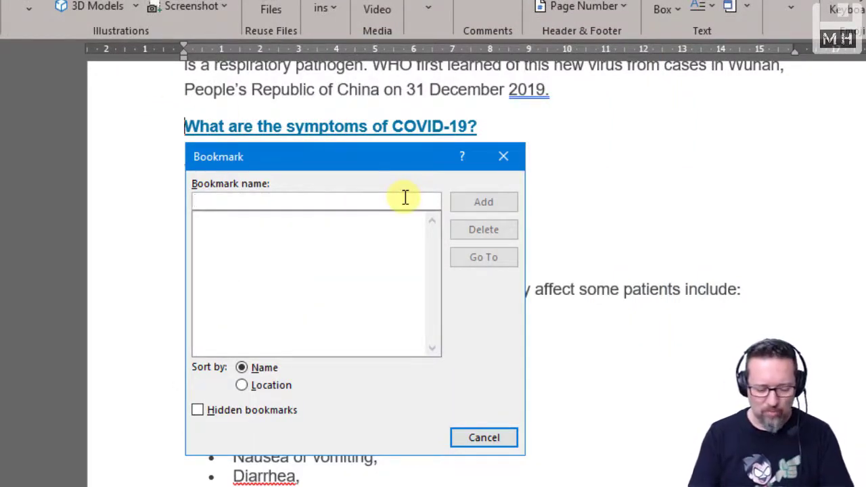
Step: Name the bookmark SymptomsCovid19 and add it
type("Sympt")
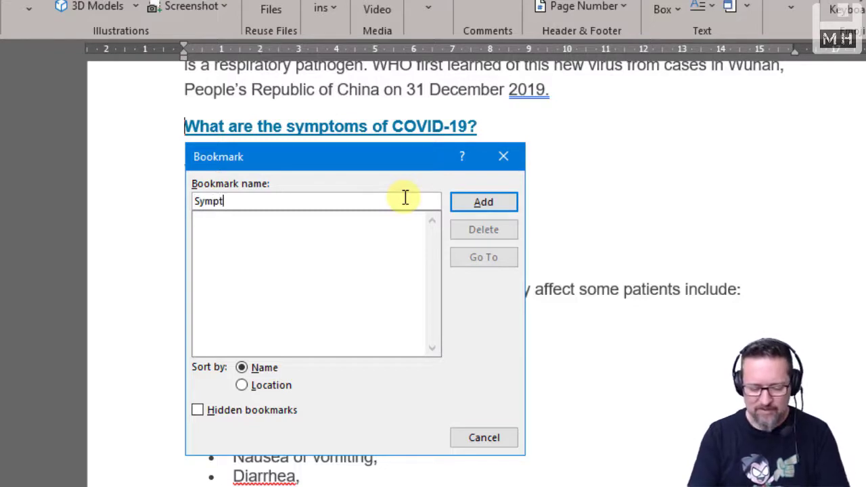
type("omsX")
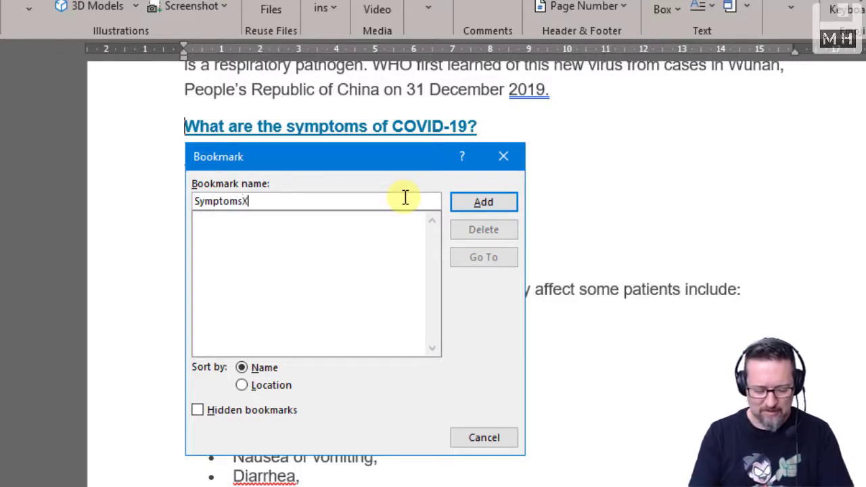
key("BackSpace")
key("BackSpace")
type("Covid")
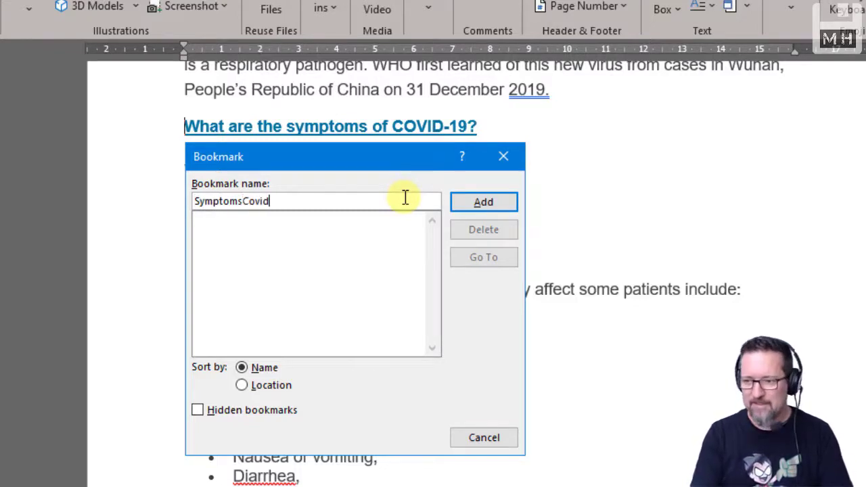
type("91")
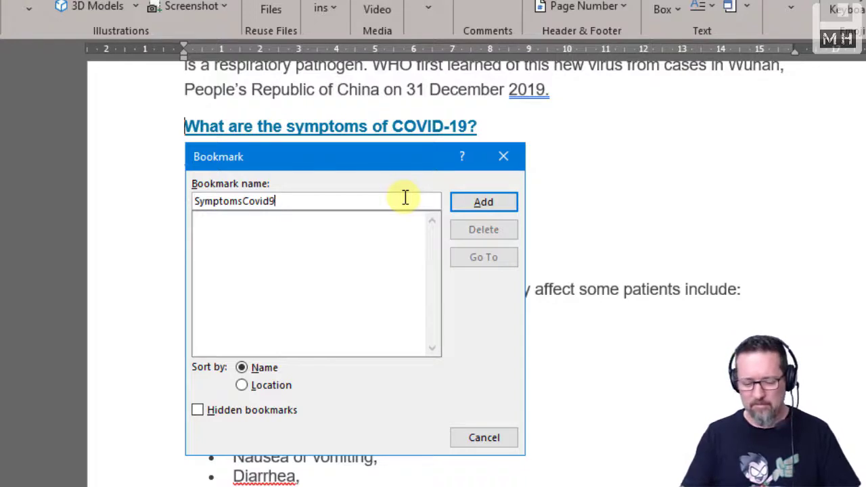
type("19")
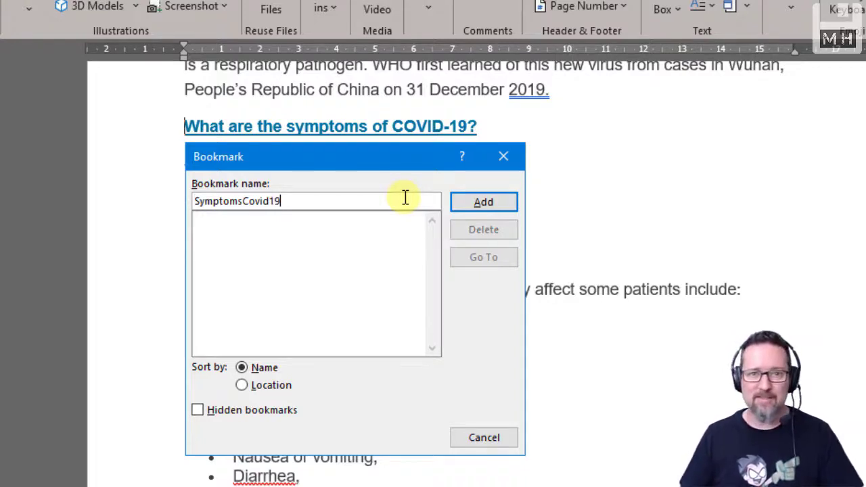
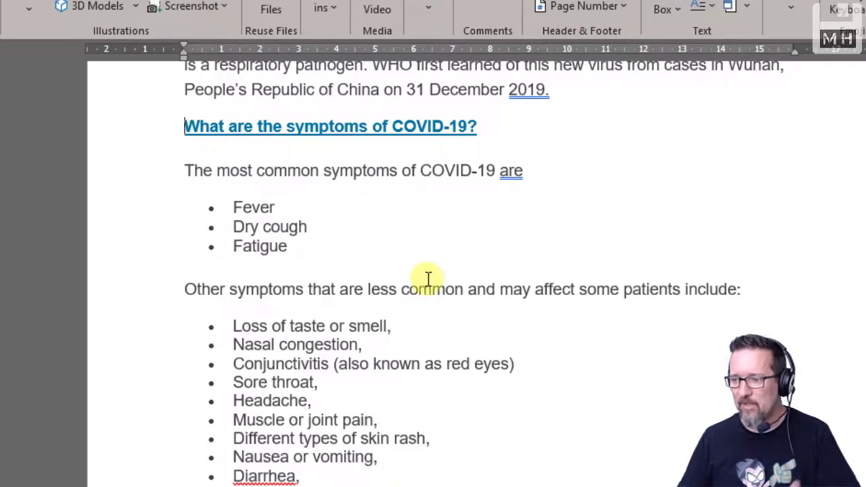
Step: Select the line "What are the symptoms of COVID-19?" in the list of most popular questions at the start of the document
scroll(428, 279, "up", 5)
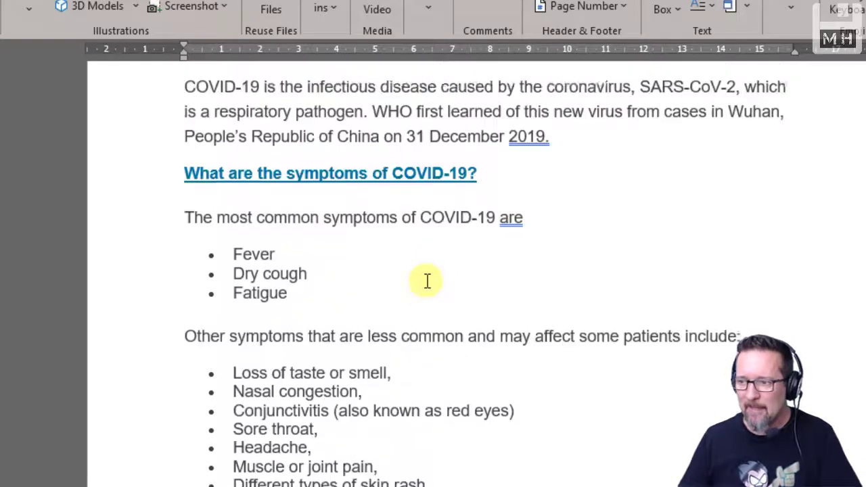
left_click(188, 249)
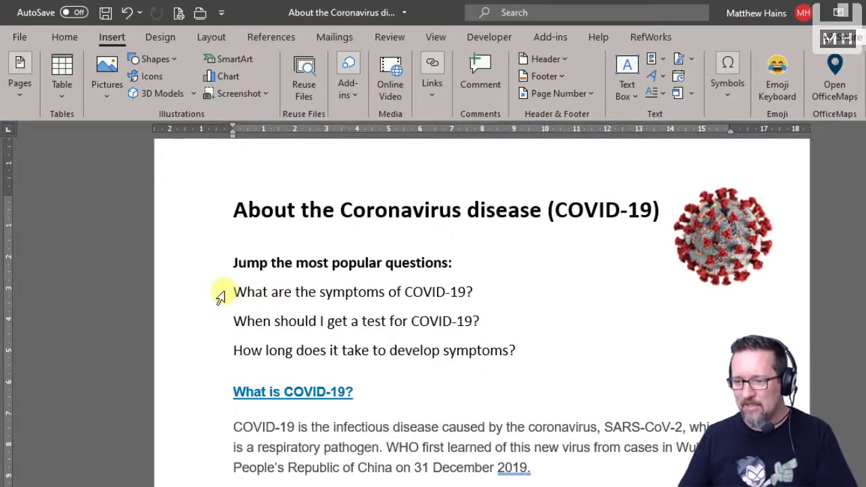
left_click_drag(233, 291, 479, 289)
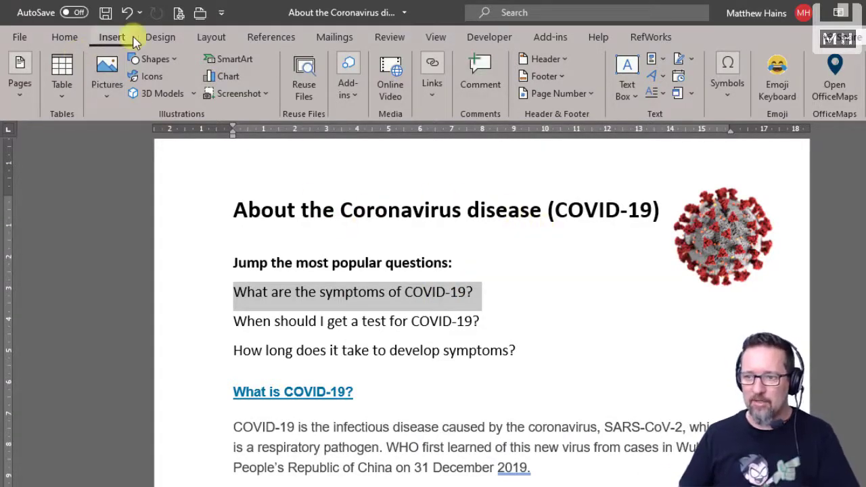
left_click(437, 101)
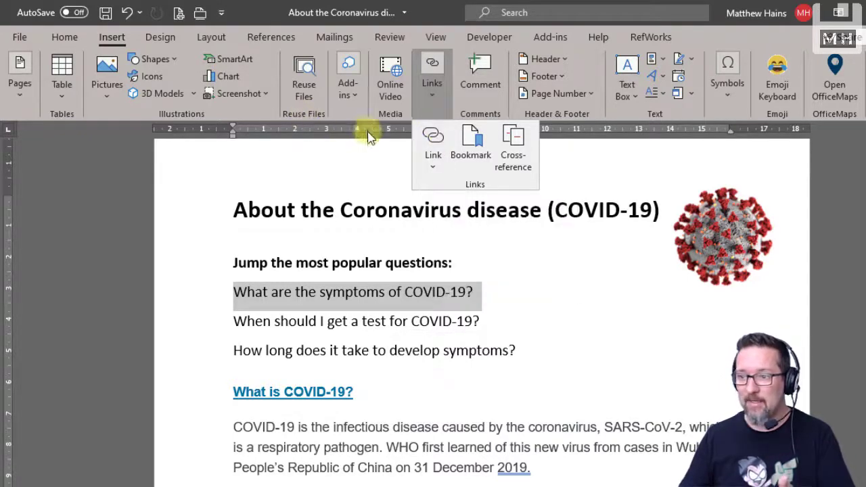
left_click(434, 138)
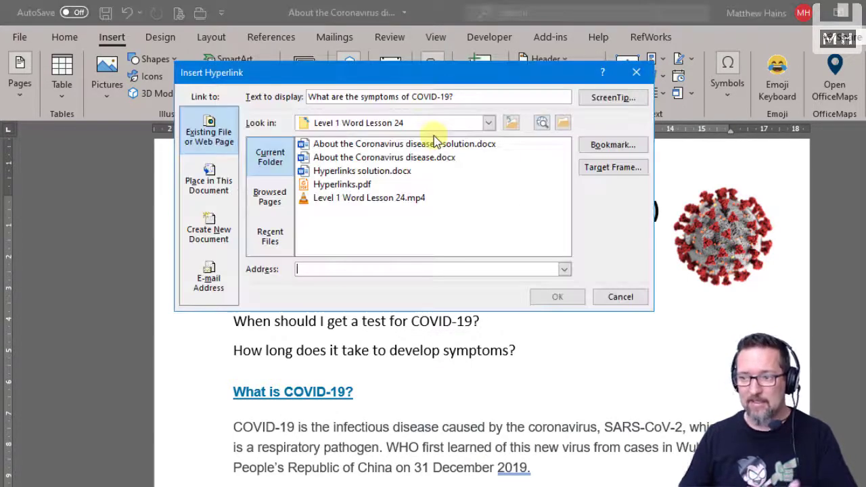
left_click(636, 72)
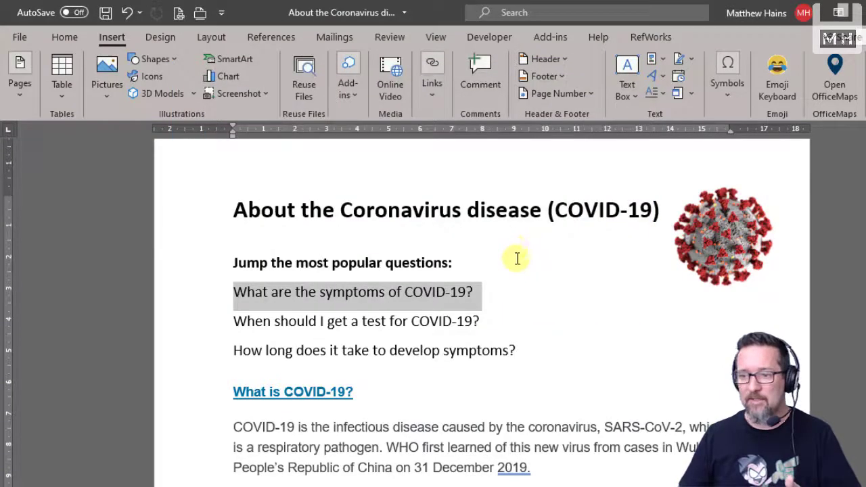
Step: Hyperlink the selected symptoms question to the SymptomsCovid19 bookmark as a place in this document
key("ctrl+k")
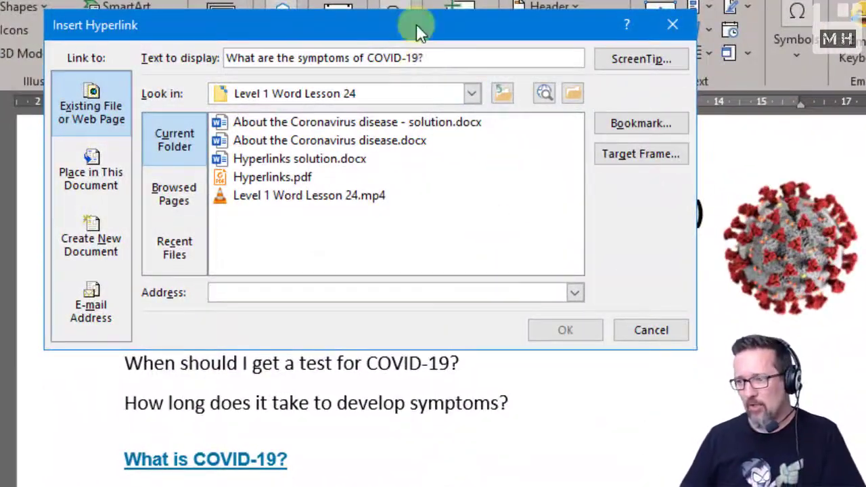
left_click_drag(427, 28, 457, 45)
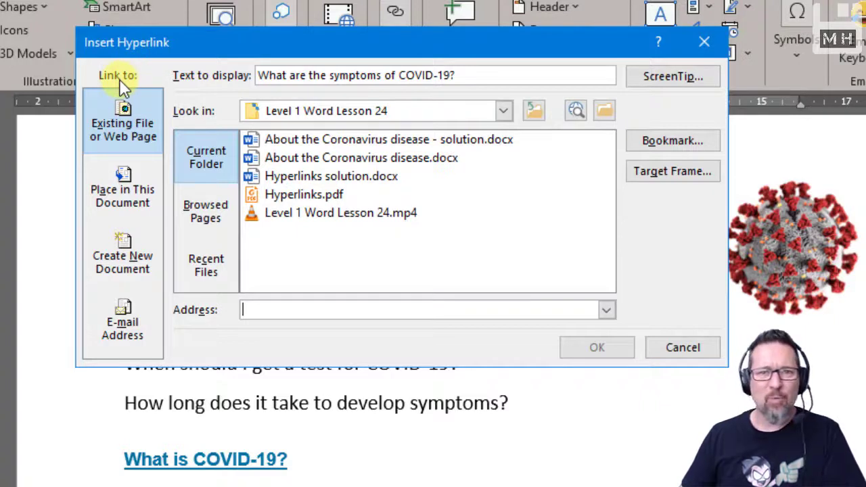
left_click(120, 116)
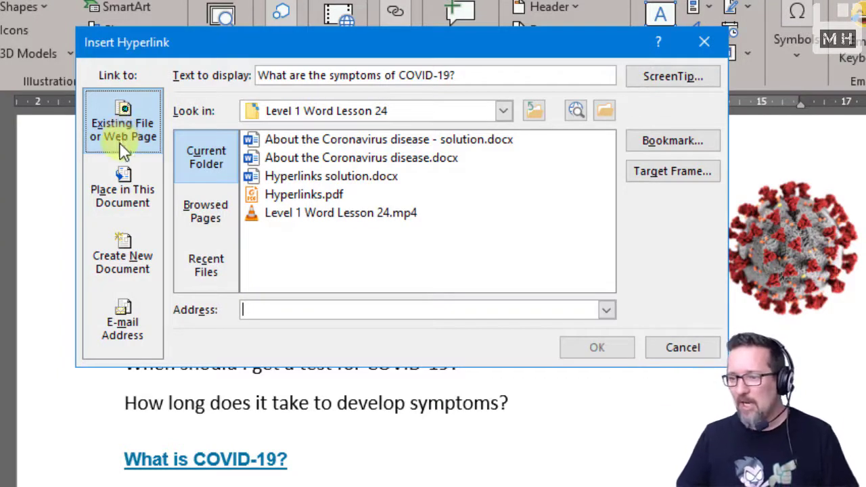
left_click(122, 197)
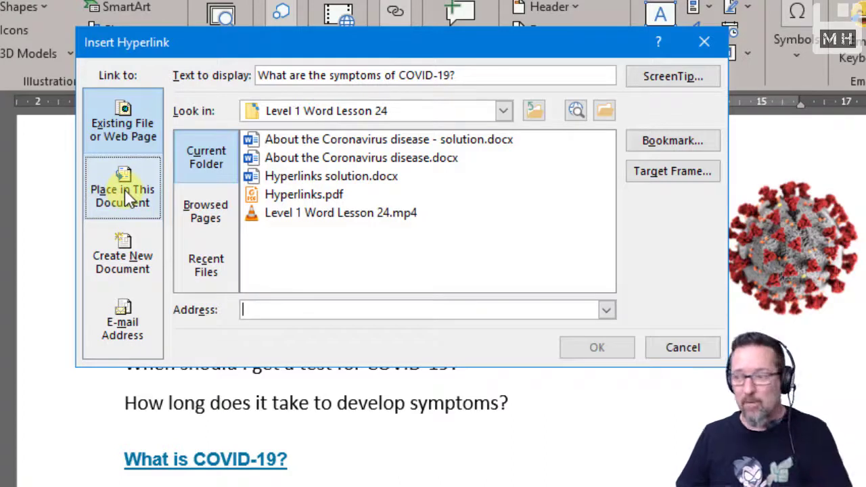
left_click(124, 189)
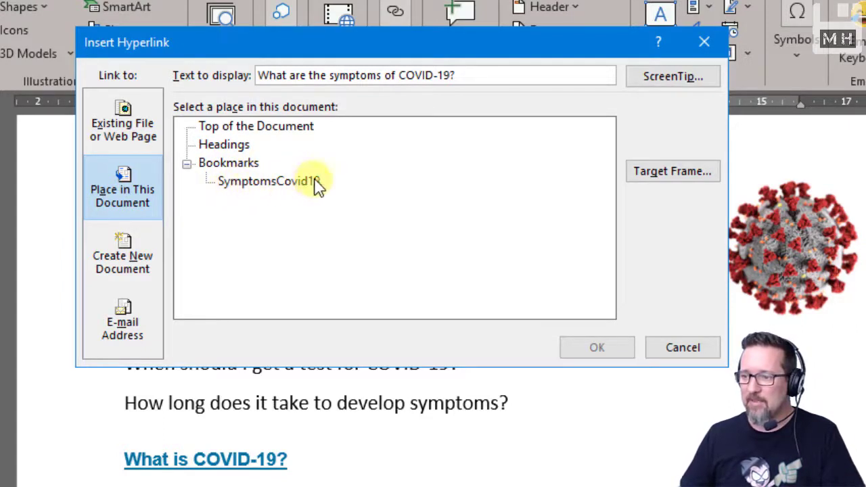
left_click(256, 186)
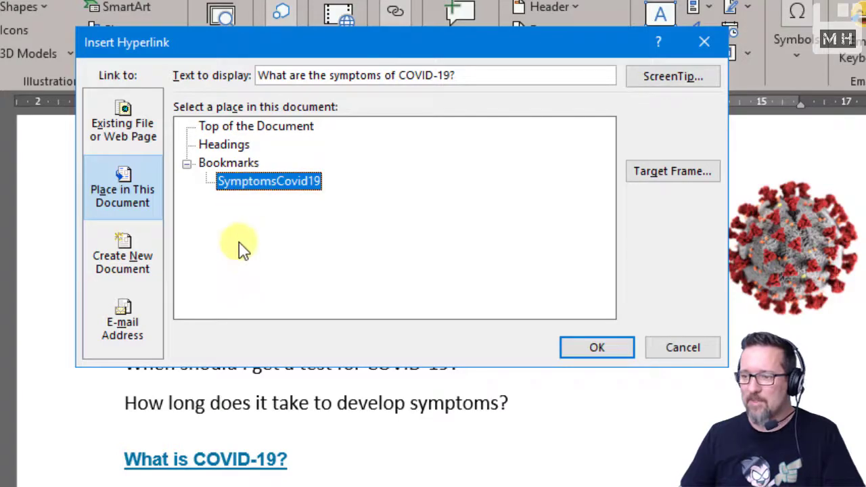
left_click(611, 347)
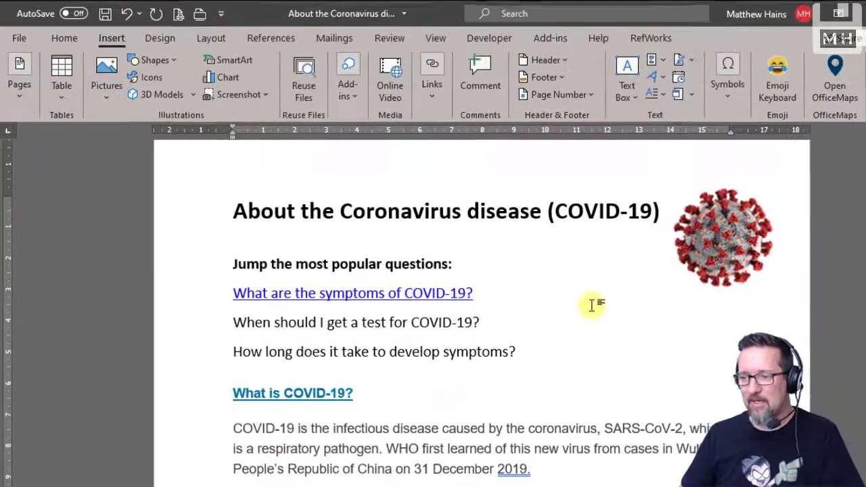
Step: Follow the "What are the symptoms of COVID-19?" link to test it, and return to the list of popular questions
mouse_move(296, 300)
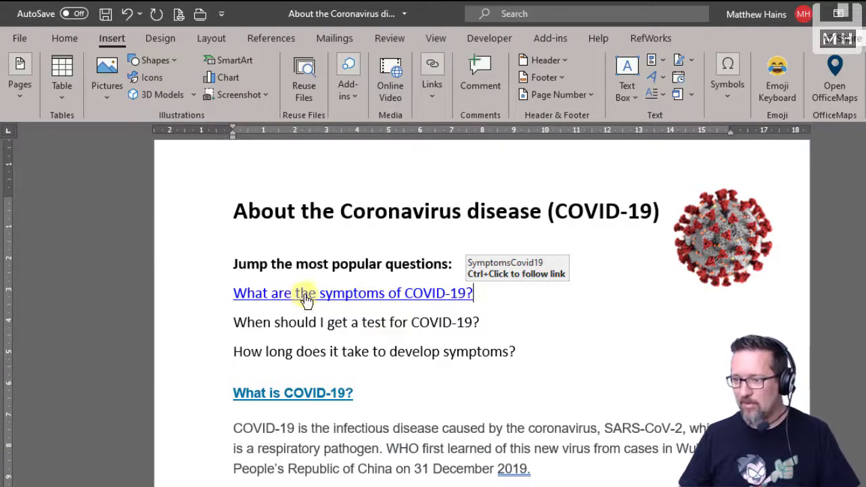
left_click(305, 294, "ctrl")
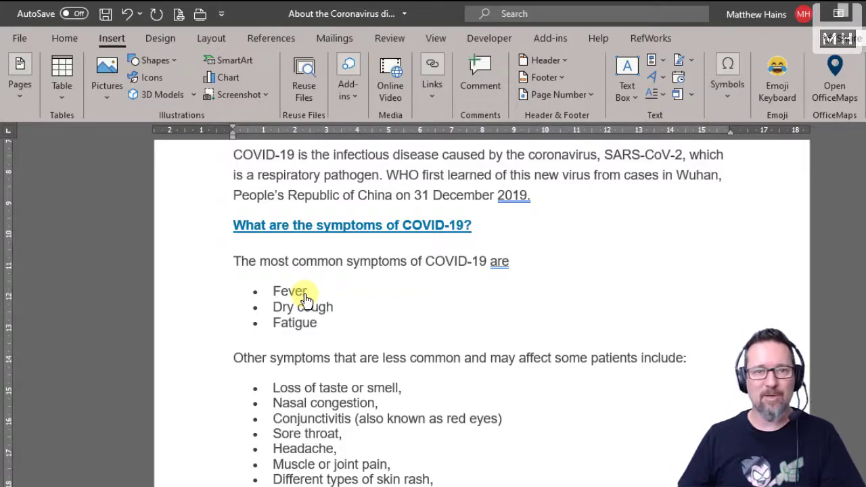
scroll(350, 328, "up", 7)
scroll(353, 329, "down", 1)
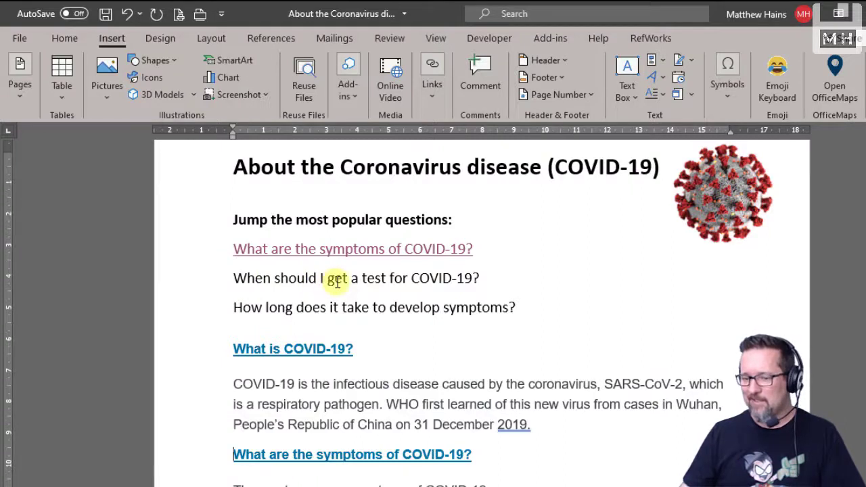
Step: Add a bookmark named CovidTest at the start of the "When should I get a test for COVID-19?" heading in the document body
left_click_drag(234, 278, 478, 277)
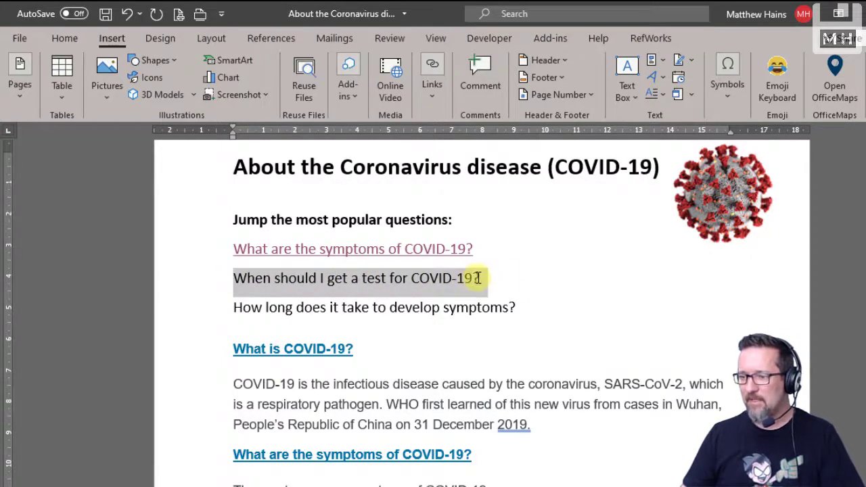
scroll(365, 297, "down", 5)
scroll(367, 298, "down", 15)
scroll(367, 297, "down", 10)
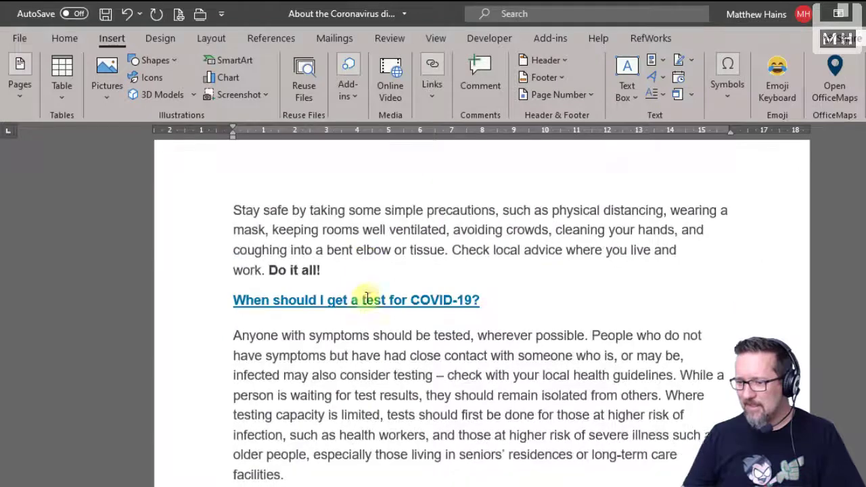
scroll(366, 299, "down", 1)
left_click(230, 264)
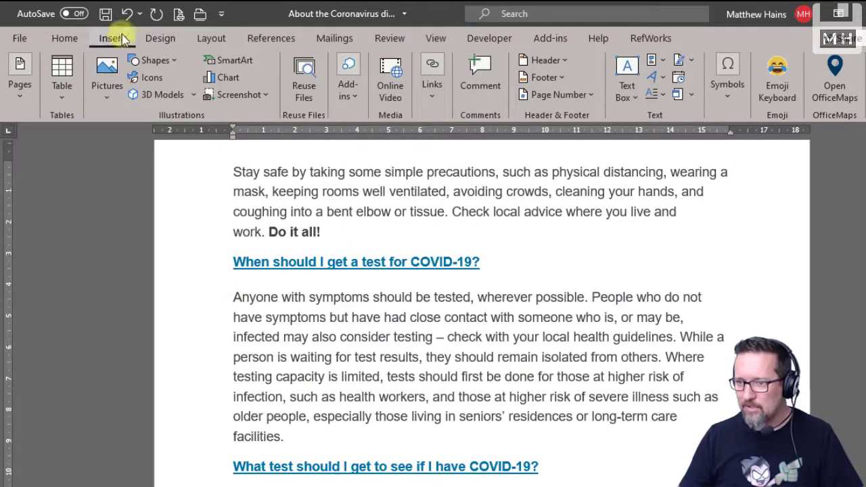
left_click(436, 102)
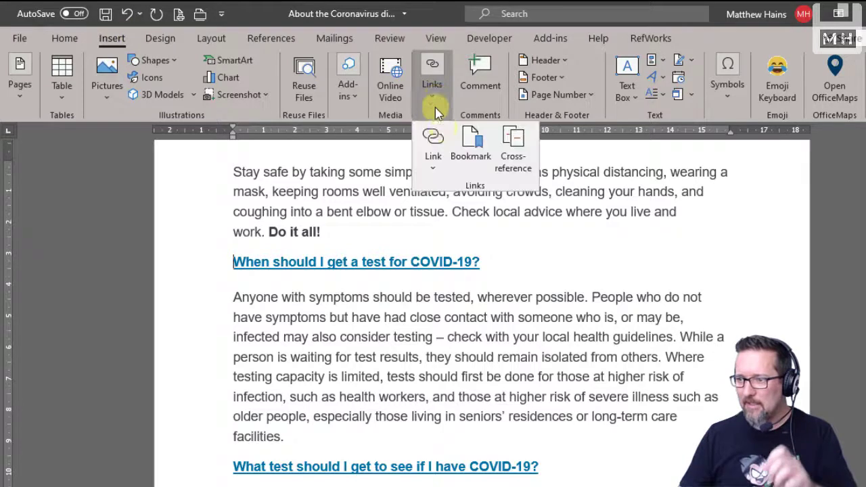
left_click(471, 137)
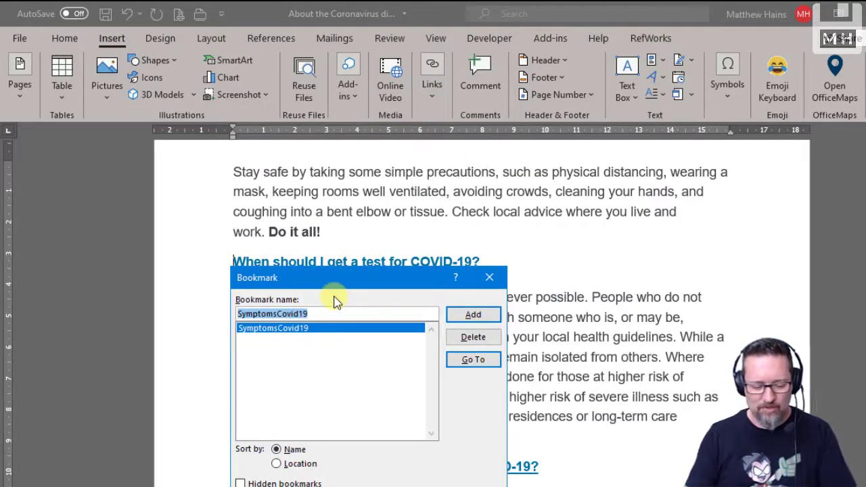
type("CovidTest")
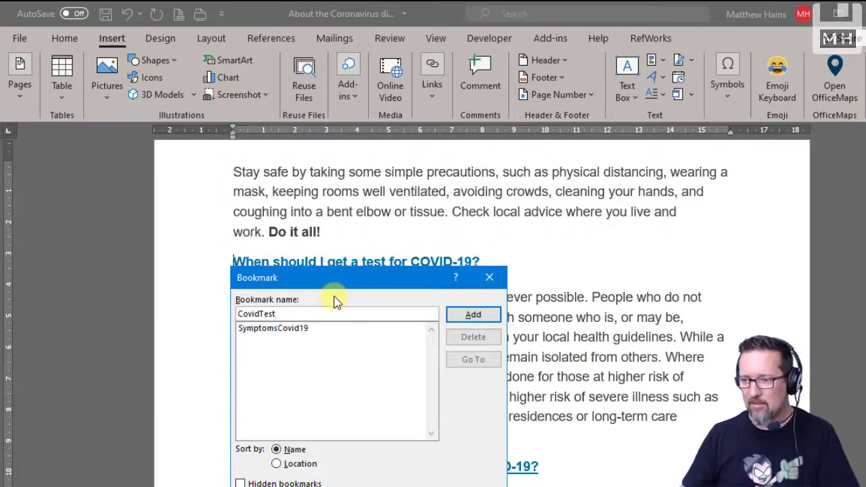
left_click(473, 314)
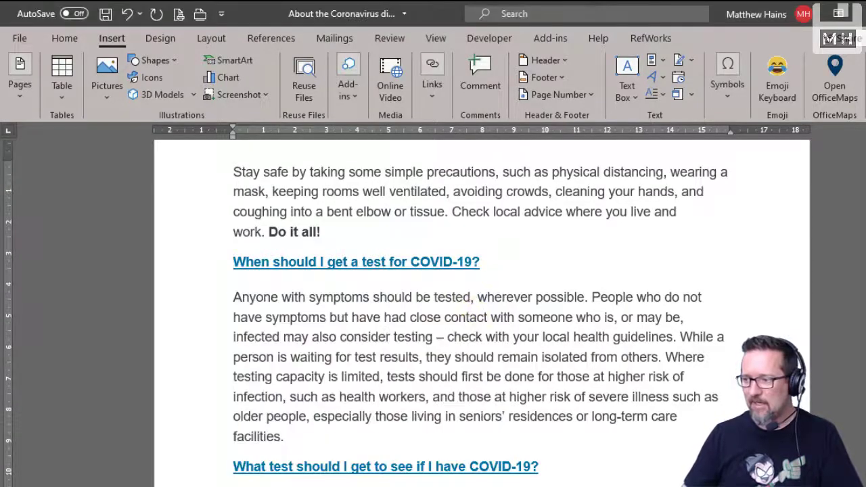
Step: Add a bookmark named SymptomsLong at the start of the "How long does it take to develop symptoms?" heading in the body
scroll(482, 305, "up", 20)
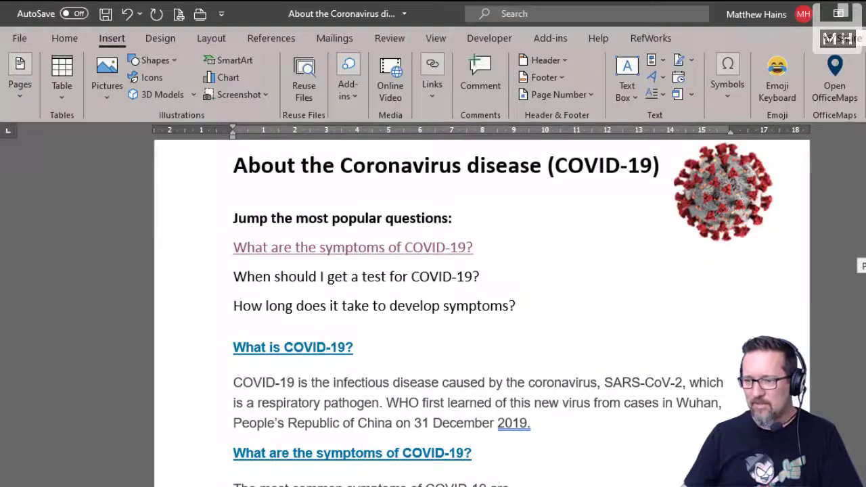
scroll(482, 305, "down", 20)
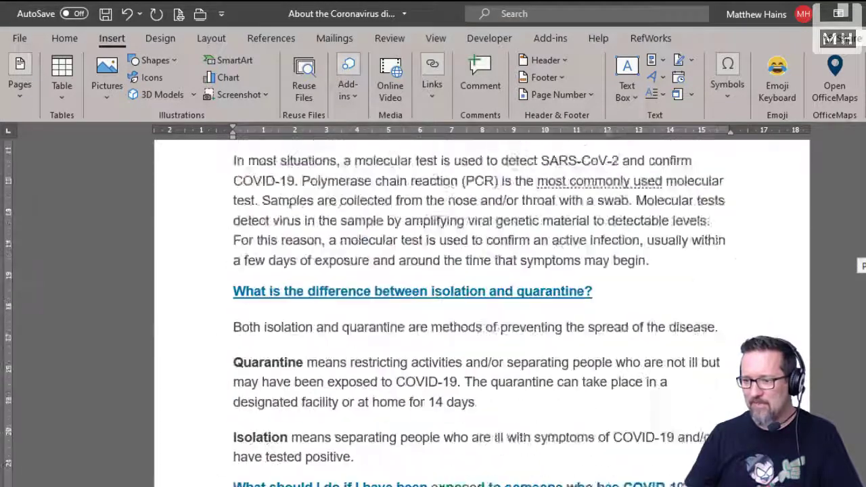
scroll(482, 305, "up", 5)
scroll(499, 406, "down", 5)
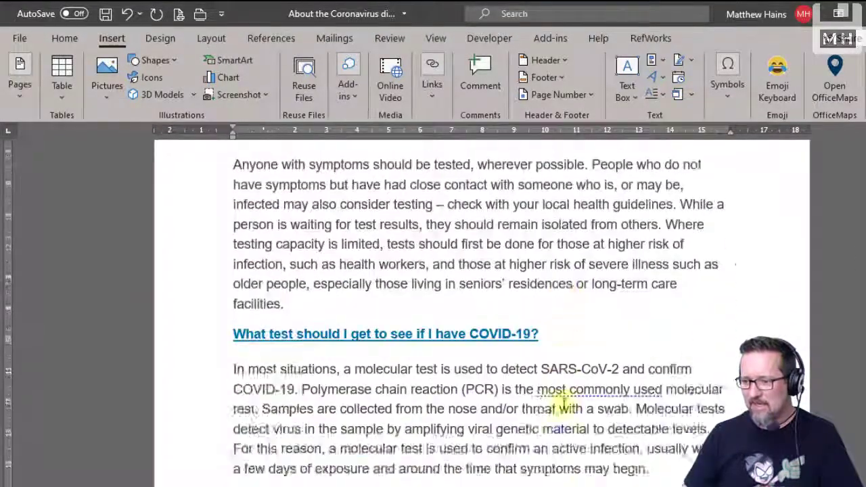
scroll(562, 404, "down", 15)
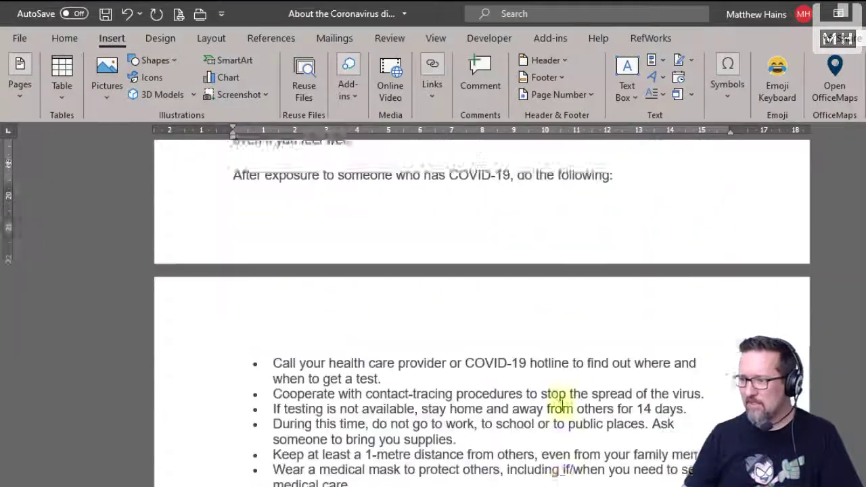
scroll(562, 404, "down", 1)
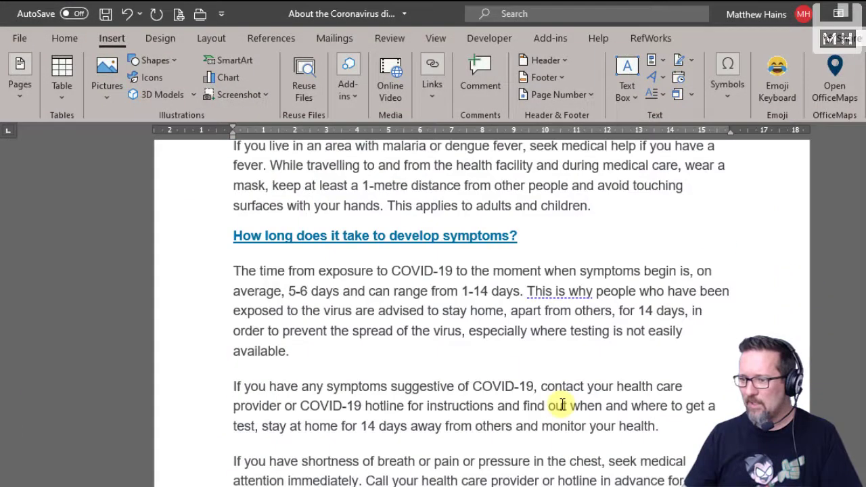
left_click(234, 235)
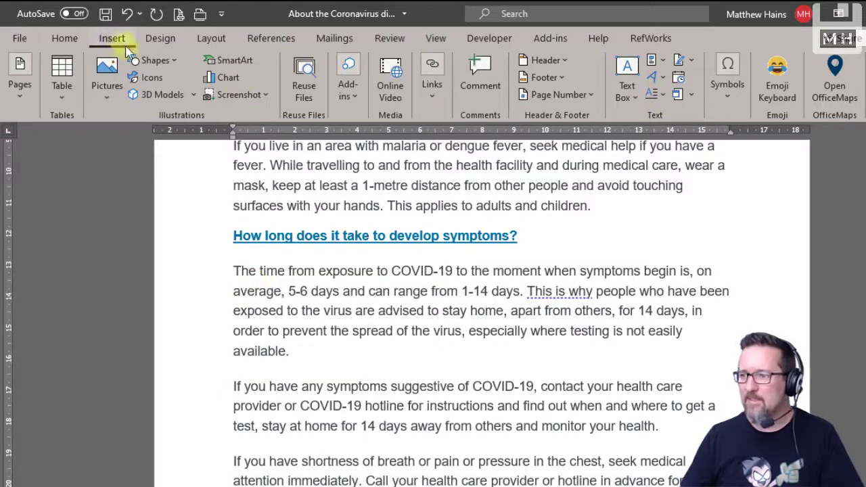
left_click(417, 108)
left_click(460, 154)
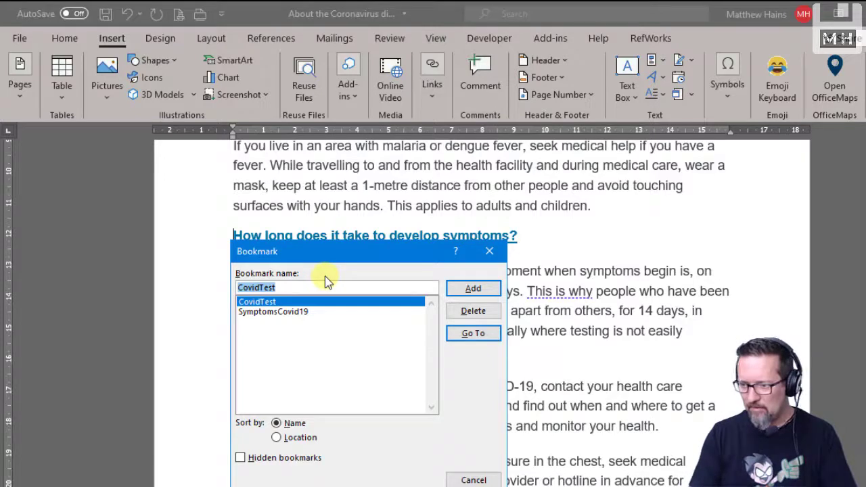
type("Symptoms")
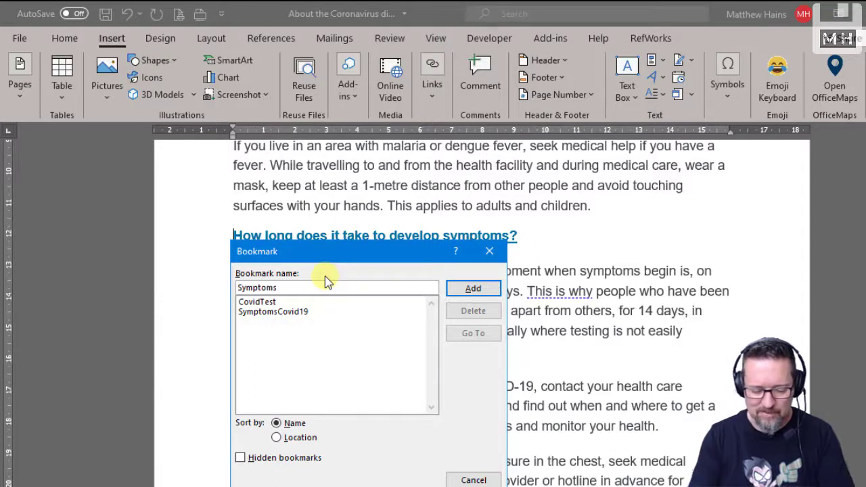
type("Long")
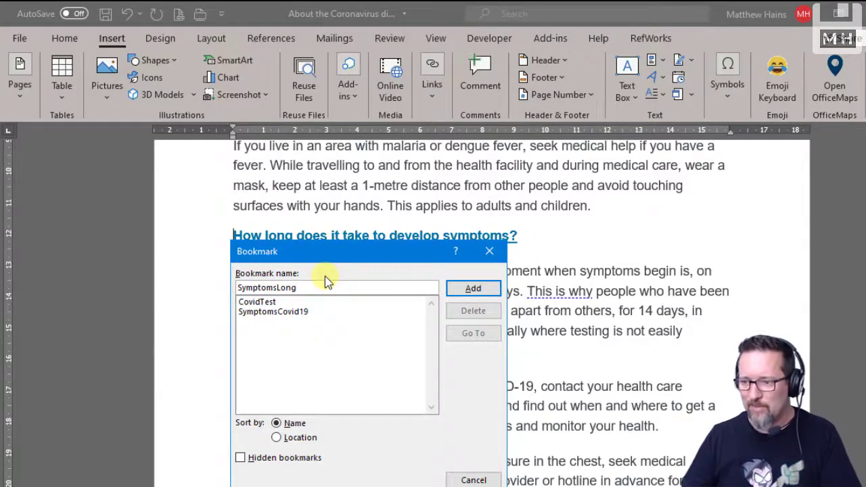
left_click(486, 289)
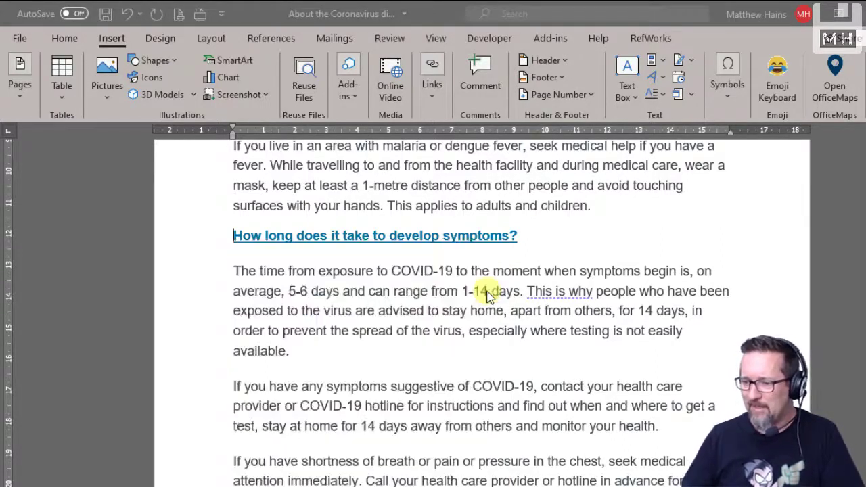
Step: Select the line "When should I get a test for COVID-19?" in the list of most popular questions
scroll(482, 311, "up", 15)
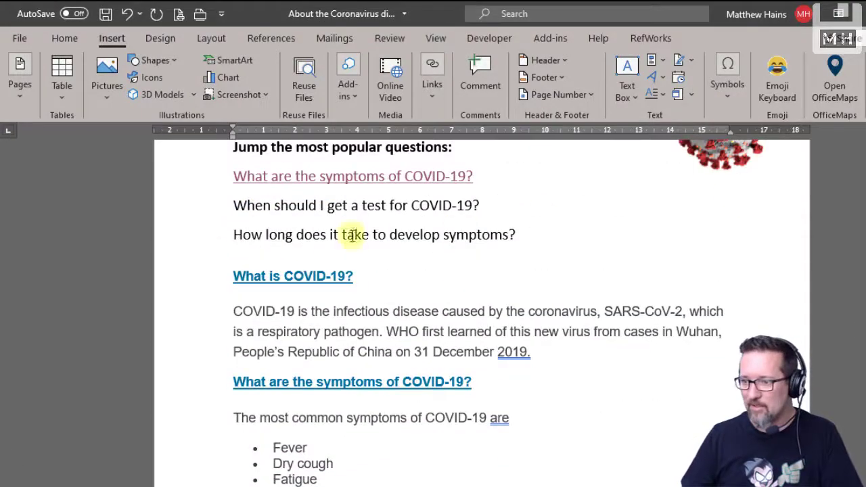
scroll(304, 205, "up", 2)
left_click_drag(238, 274, 479, 283)
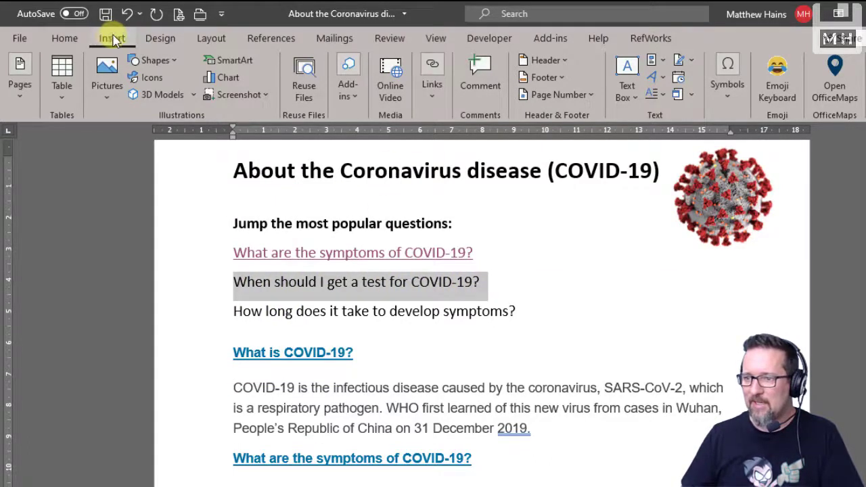
left_click(440, 100)
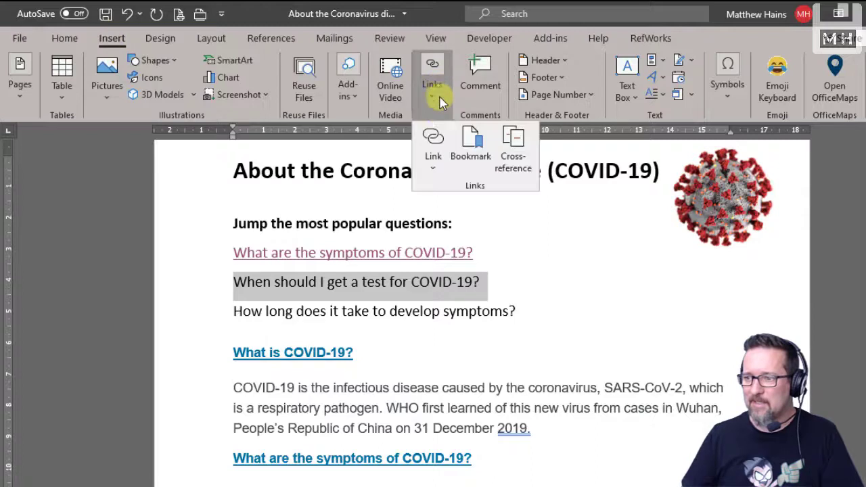
left_click(456, 140)
left_click_drag(359, 313, 355, 146)
left_click(287, 201)
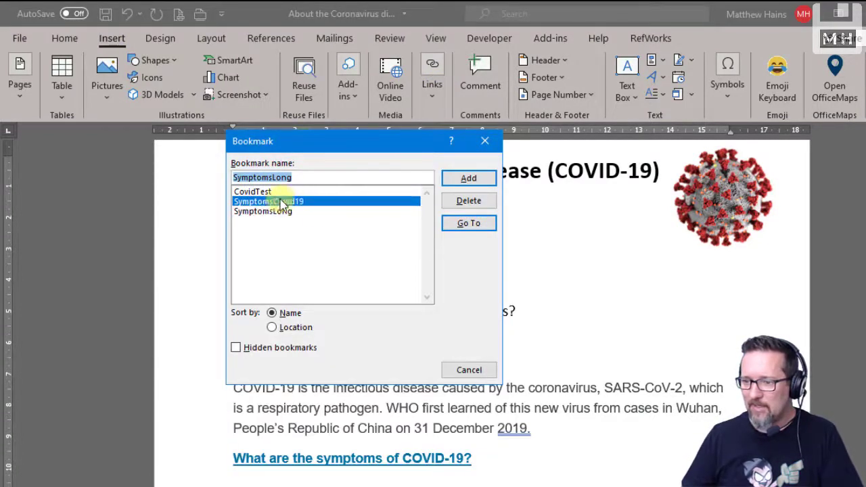
left_click_drag(303, 136, 467, 82)
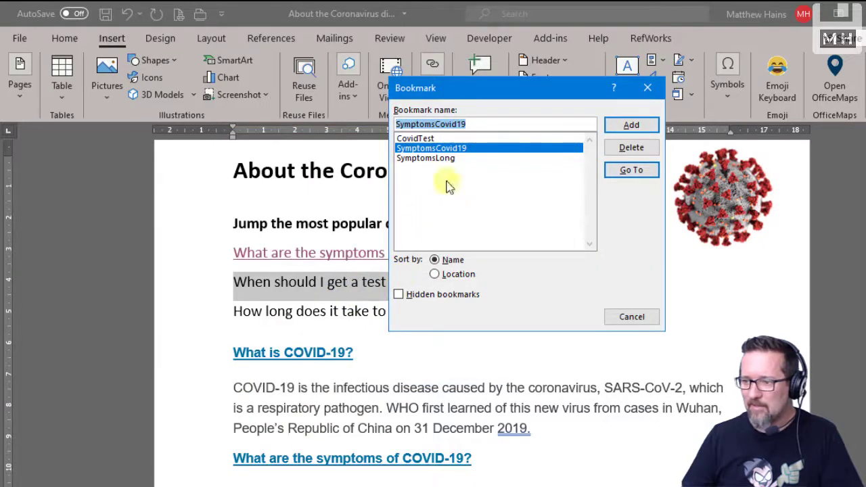
left_click(422, 139)
left_click_drag(470, 84, 377, 20)
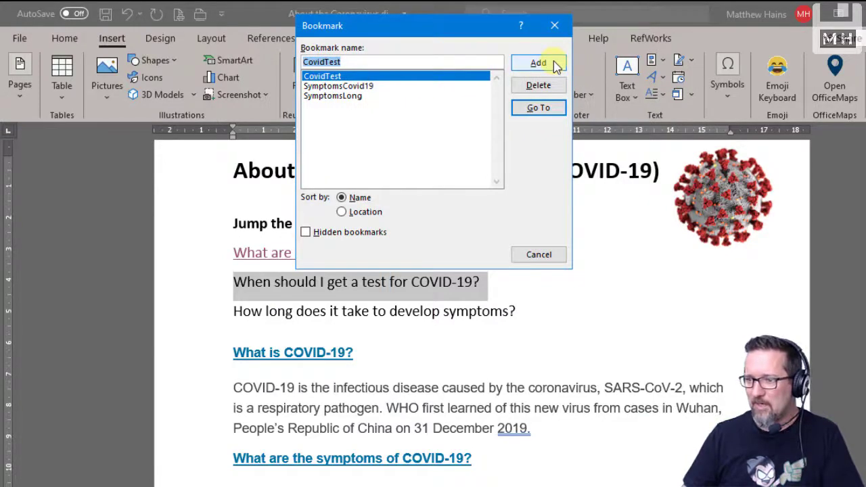
left_click(555, 25)
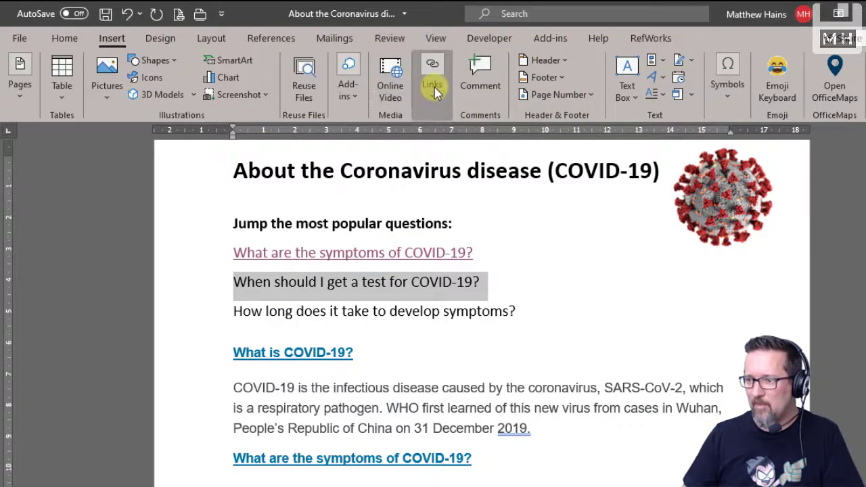
Step: Hyperlink the selected test question to the CovidTest bookmark as a place in this document
left_click(434, 91)
left_click(434, 140)
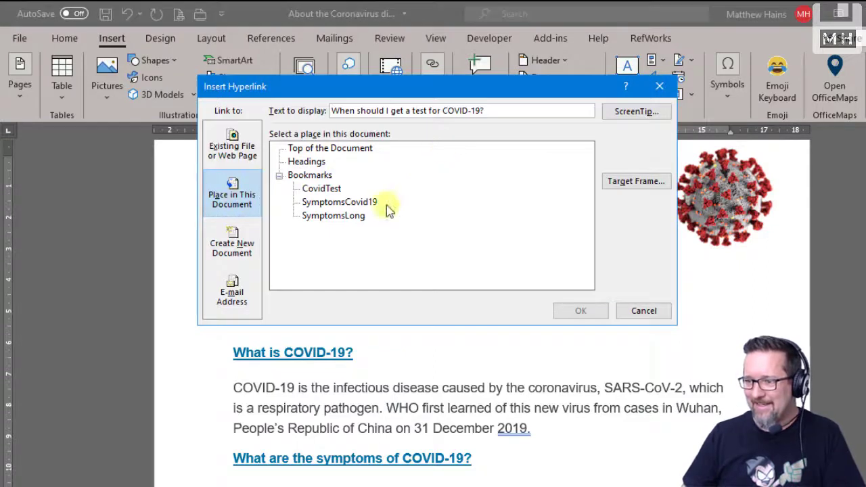
left_click_drag(398, 91, 399, 24)
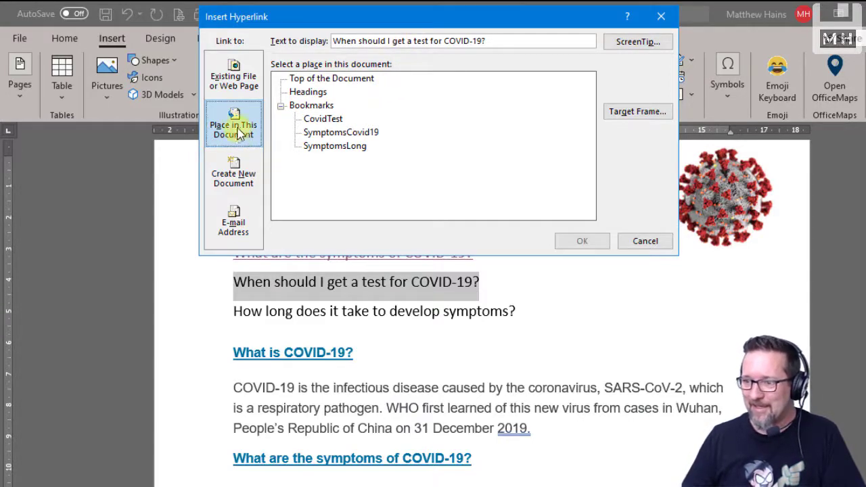
left_click(326, 123)
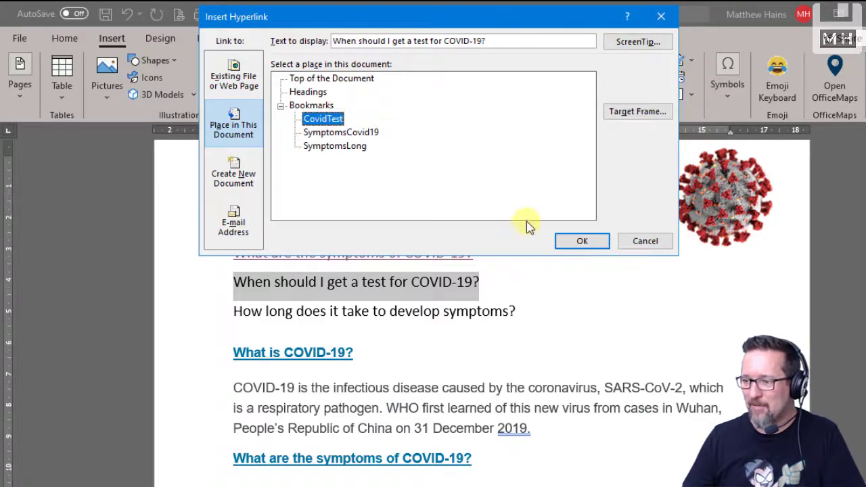
left_click(572, 243)
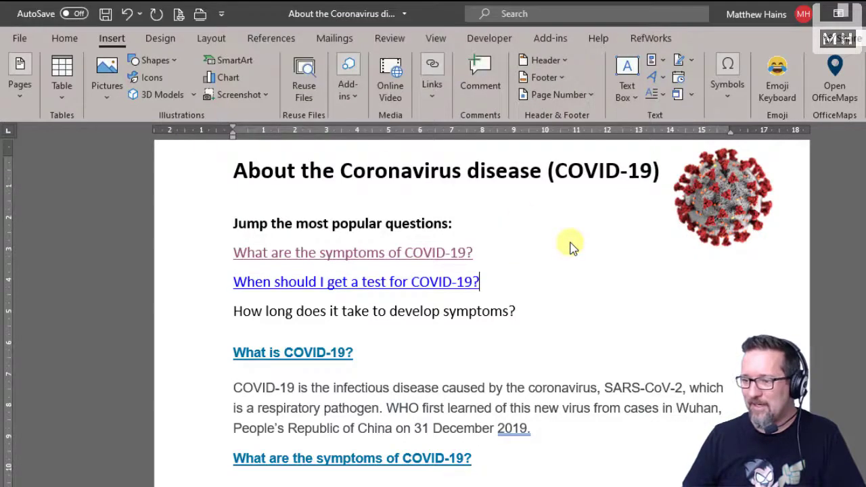
Step: Hyperlink the "How long does it take to develop symptoms?" line in the popular questions list to the SymptomsLong bookmark
left_click_drag(234, 311, 507, 311)
left_click_drag(514, 311, 521, 311)
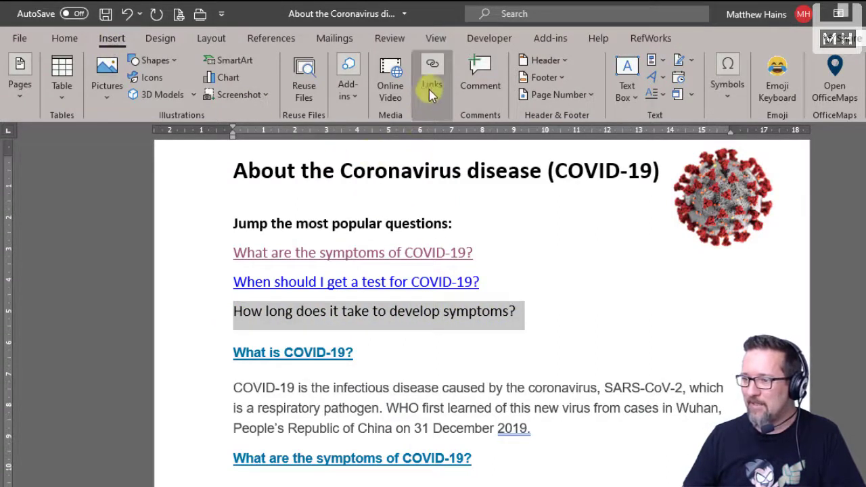
left_click(433, 67)
left_click(436, 140)
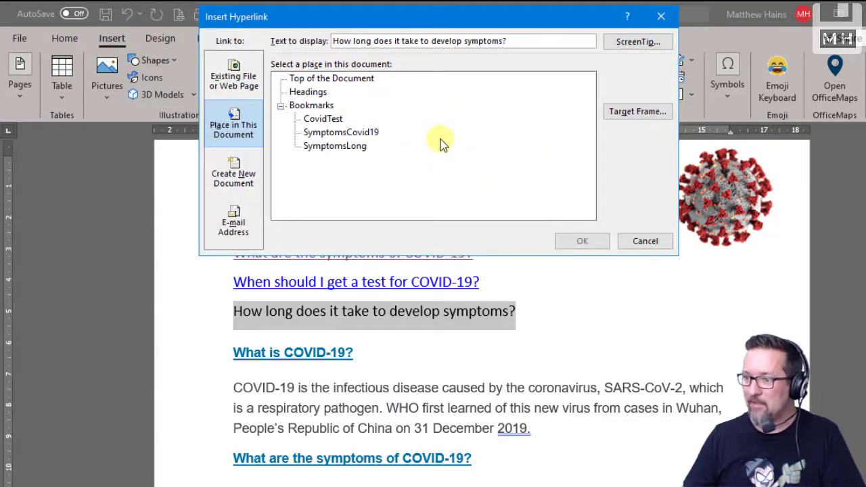
left_click(341, 147)
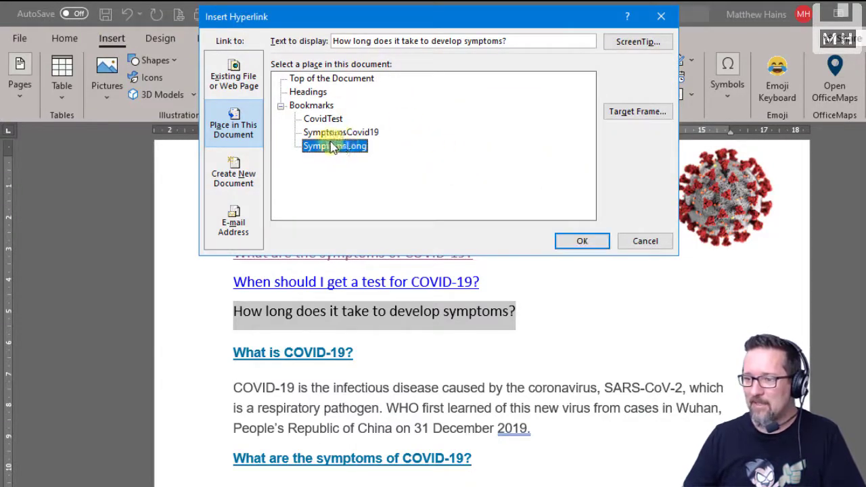
left_click(593, 242)
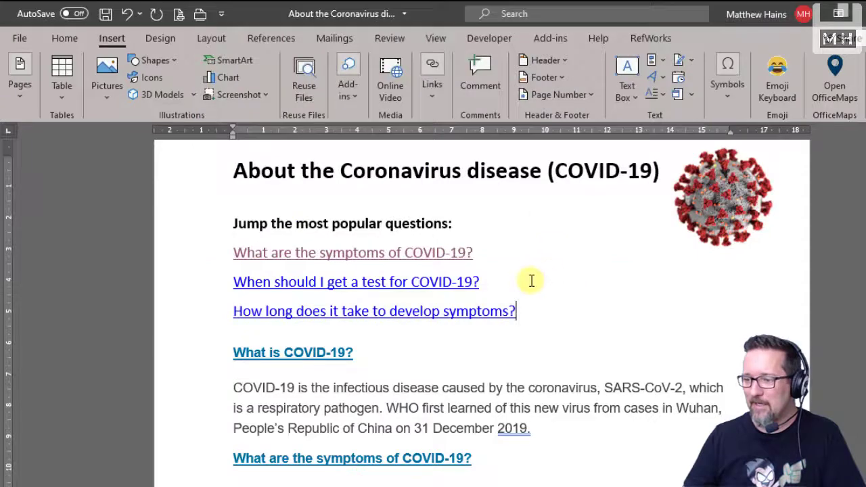
Step: Follow the COVID-19 test and symptom development links to test them, returning to the start of the document after each
left_click(378, 282, "ctrl")
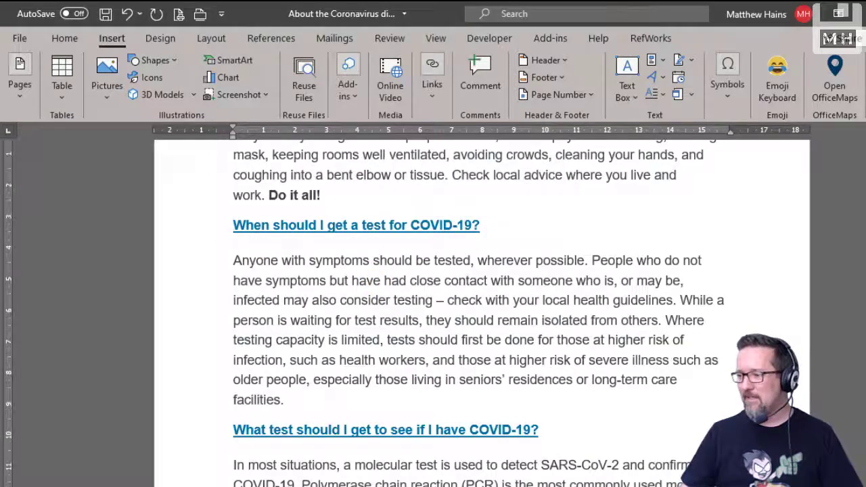
key("ctrl+Home")
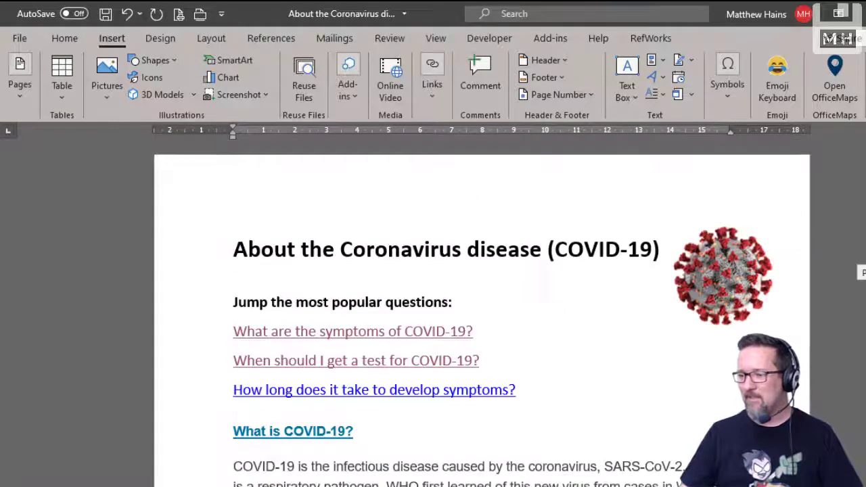
left_click(430, 391, "ctrl")
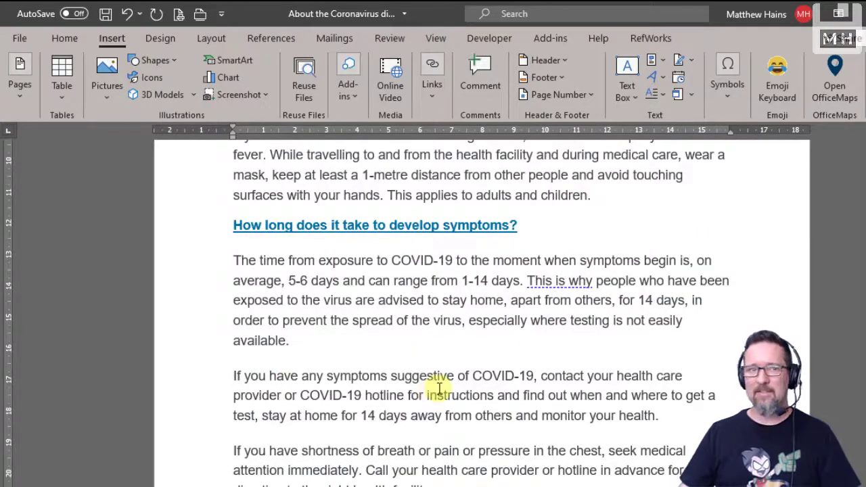
scroll(482, 305, "up", 20)
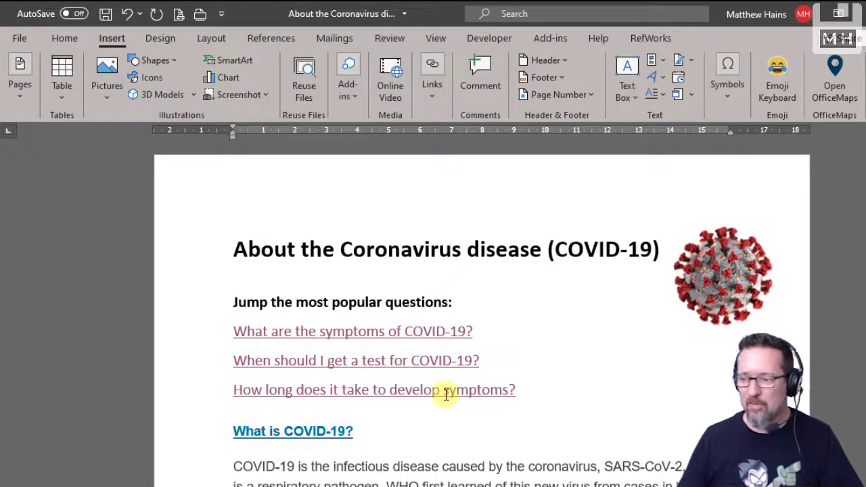
scroll(443, 395, "down", 3)
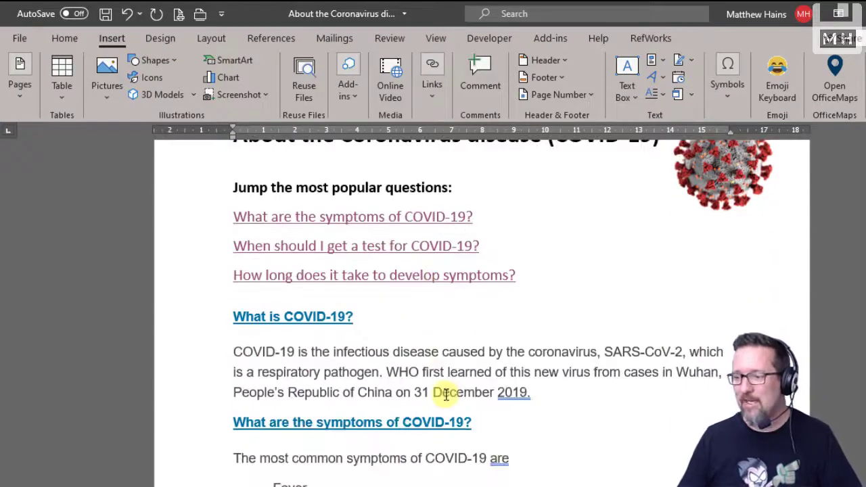
double_click(409, 353)
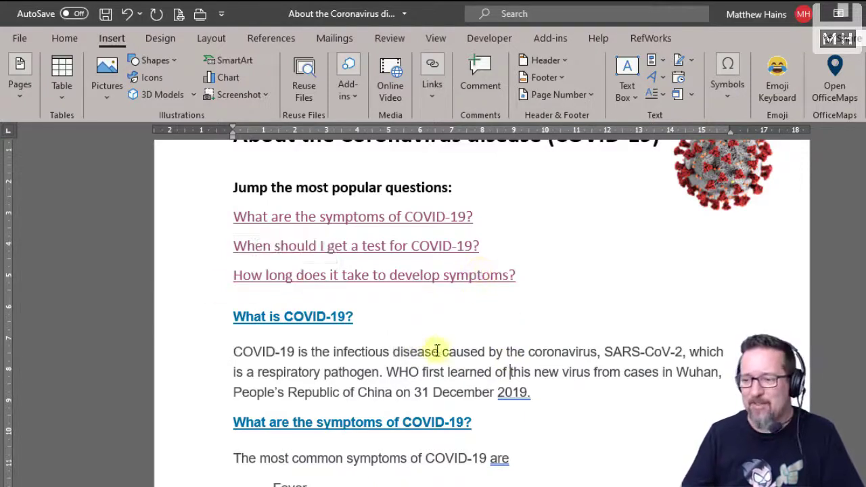
left_click(428, 89)
left_click(429, 136)
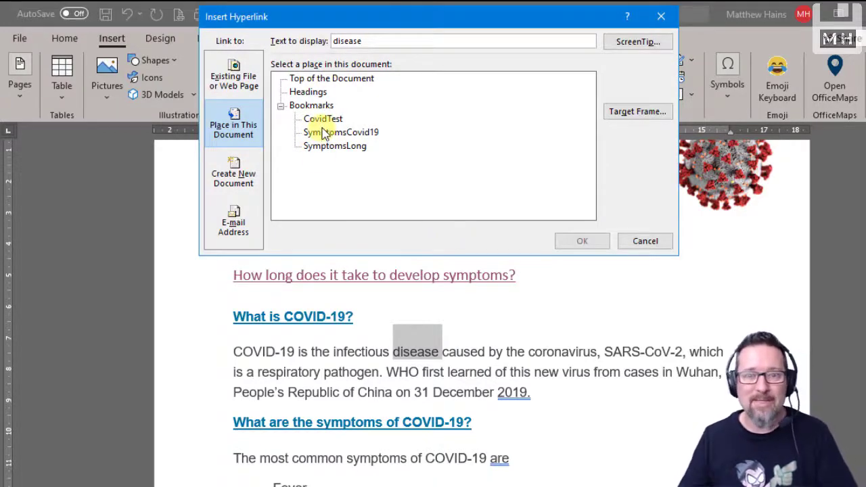
left_click(645, 241)
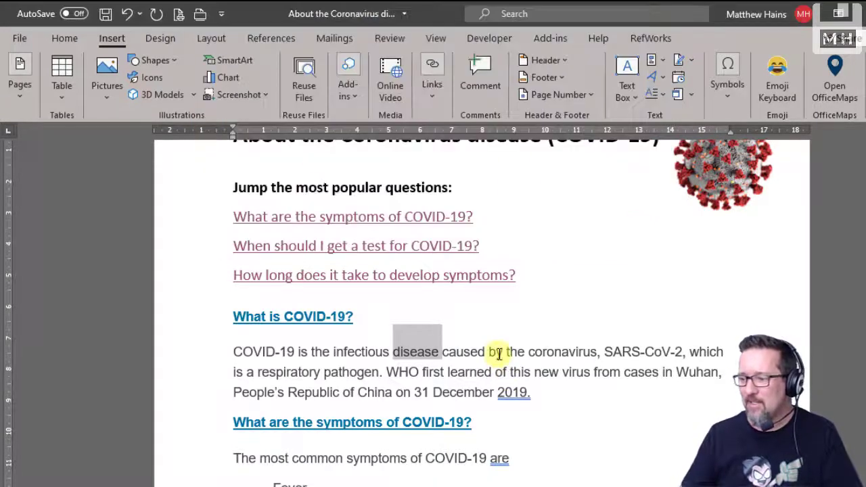